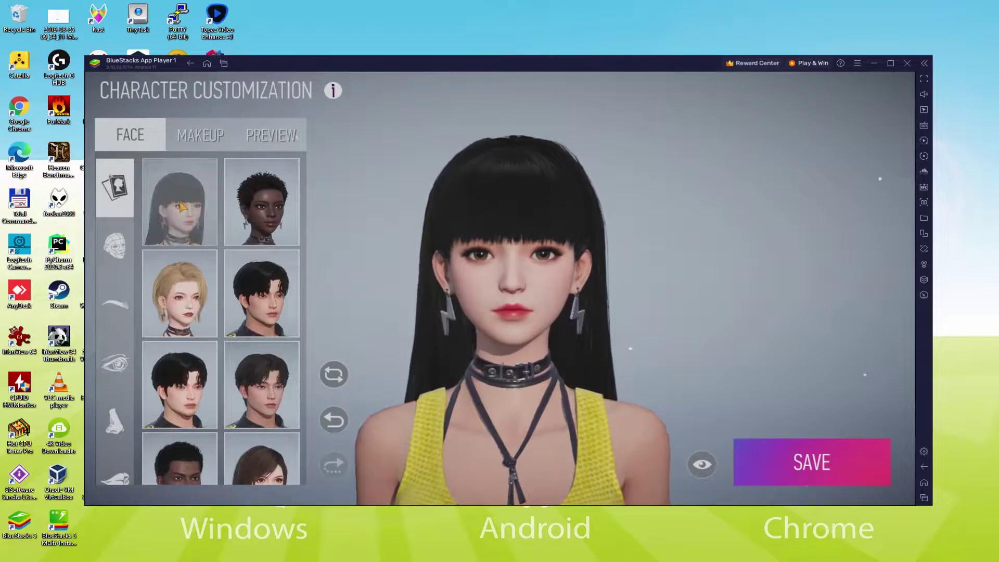
- Try the first face presets: blonde, dark-haired males, dark-skinned curly-haired, long brown-haired woman
left_click(182, 207)
left_click(187, 309)
left_click(189, 379)
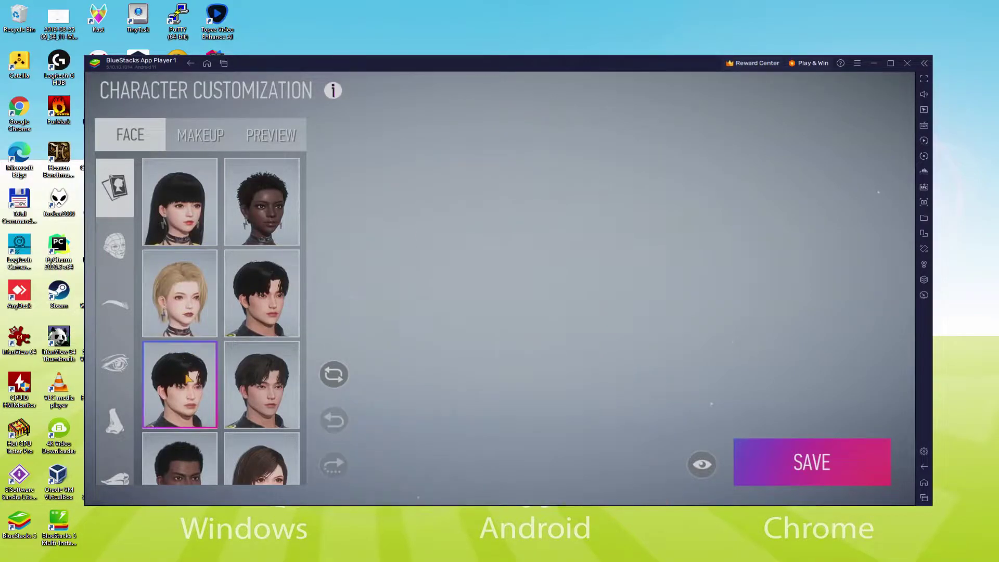
left_click(240, 311)
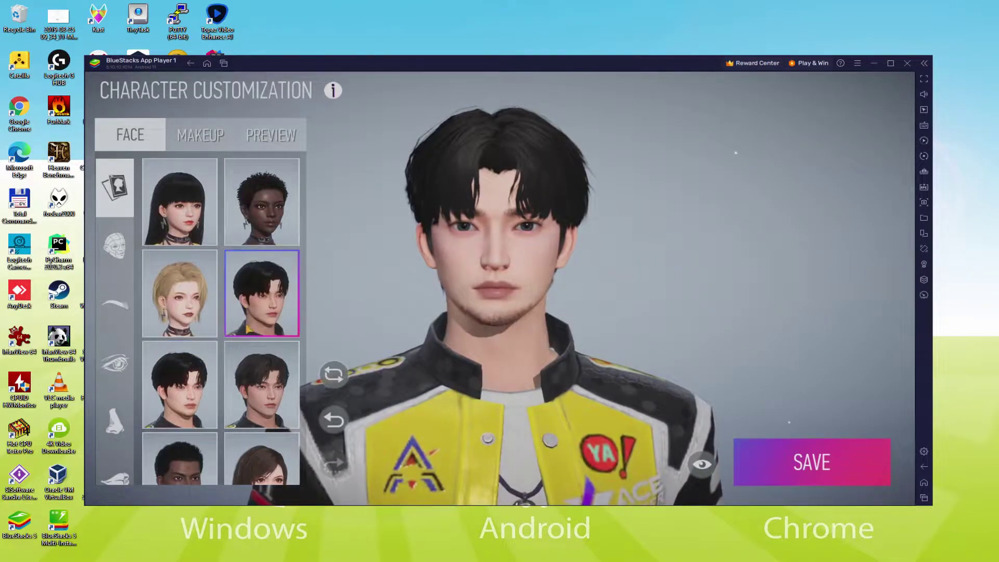
left_click(260, 406)
left_click(269, 220)
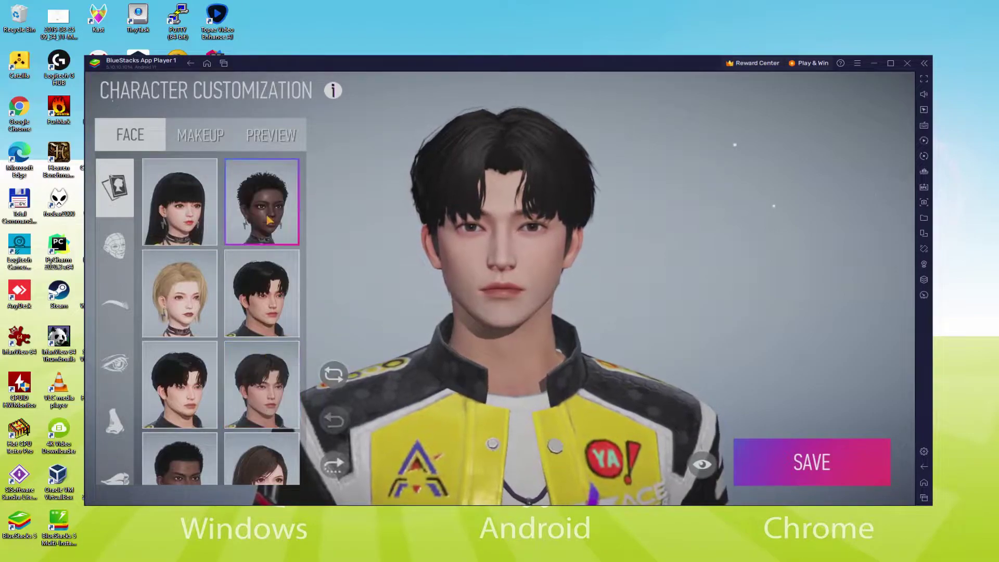
left_click(260, 458)
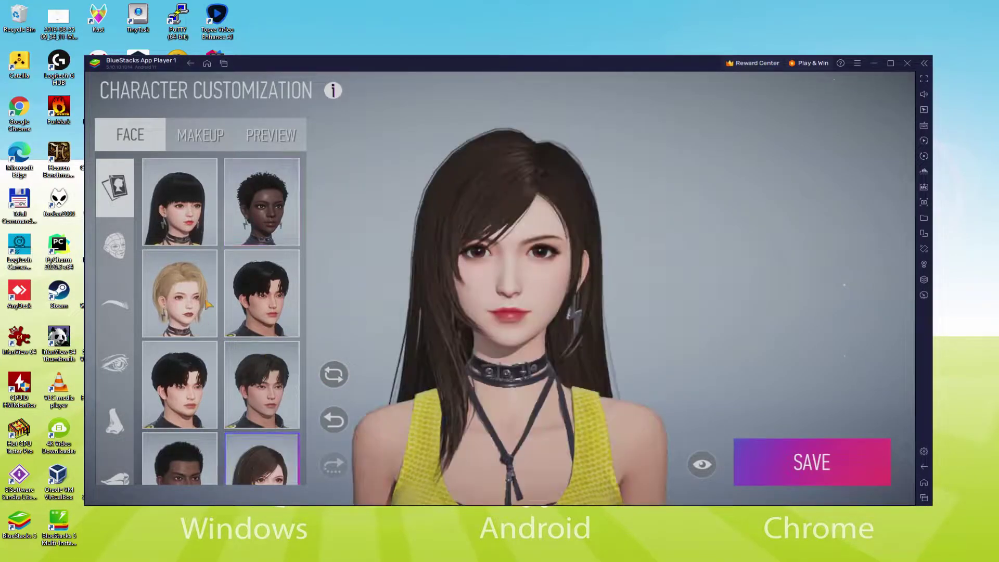
- Scroll further down the preset list and settle on the green-skinned curly-haired face
scroll(208, 306, "down", 5)
left_click(182, 279)
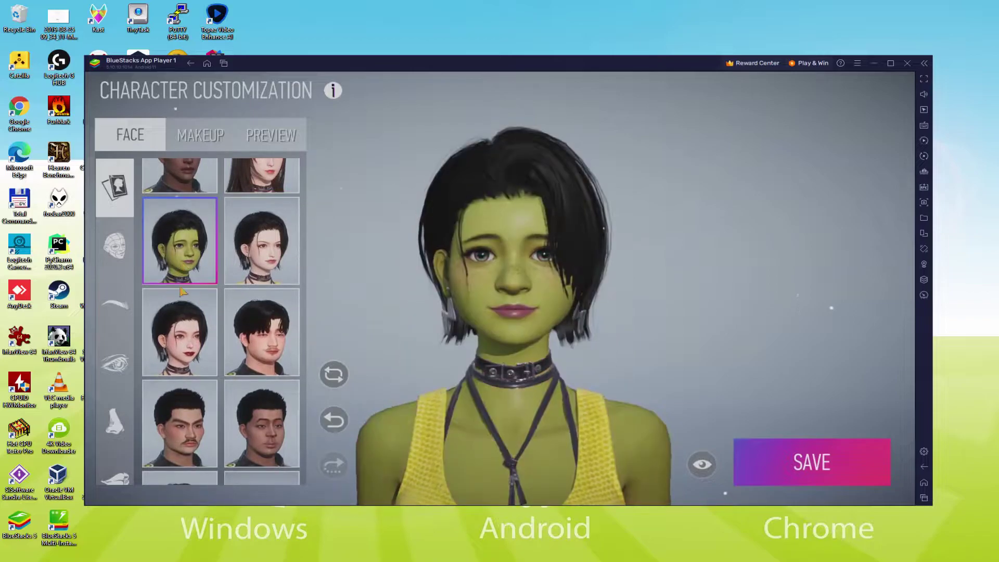
left_click(184, 296)
scroll(187, 302, "down", 3)
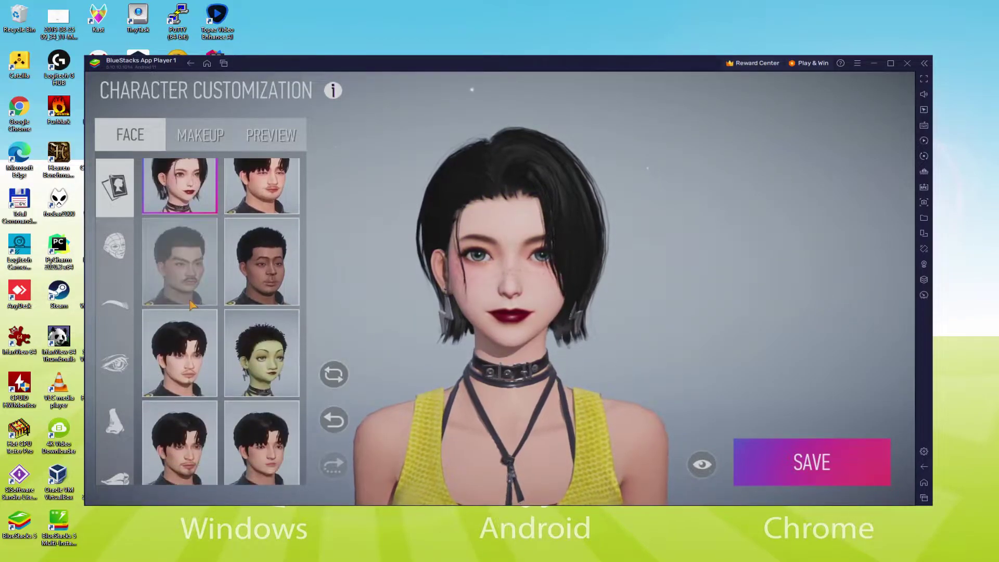
left_click(191, 306)
left_click(257, 391)
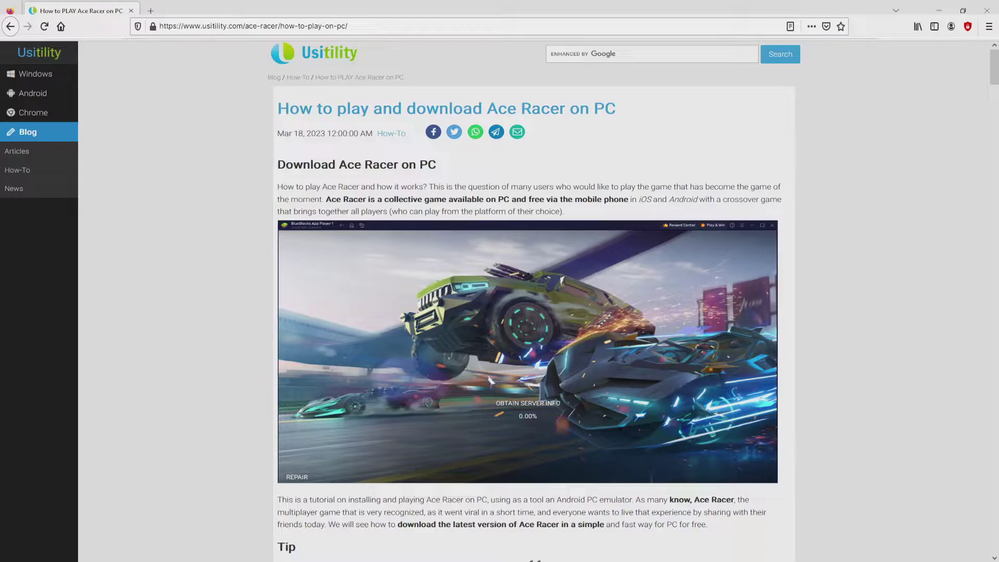
- Scroll the Usitility Ace Racer article down to the green Download on PC button
scroll(528, 313, "down", 4)
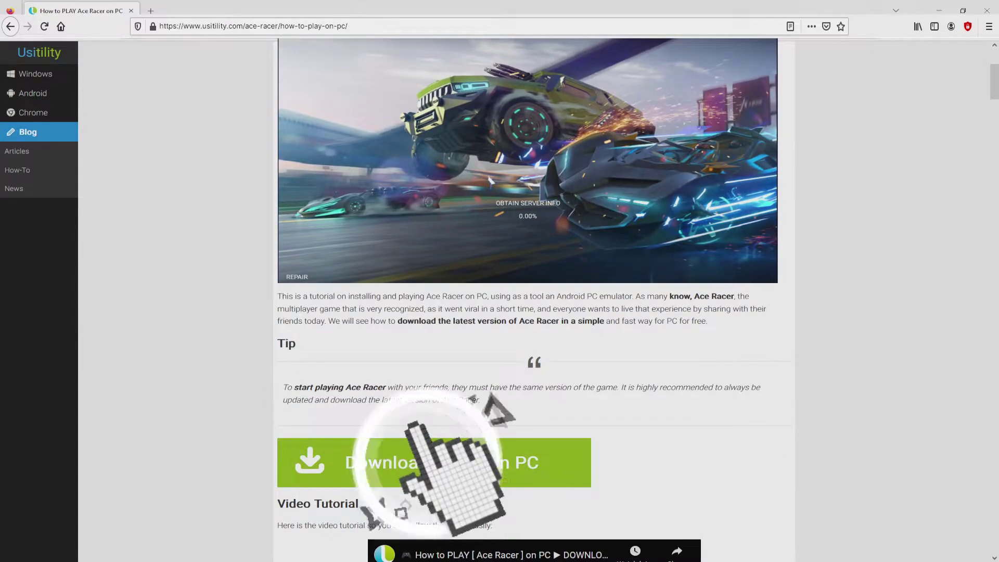
- Go to the BlueStacks Ace Racer page, browse Game Features, and download the installer via Play Ace Racer on PC
left_click(434, 462)
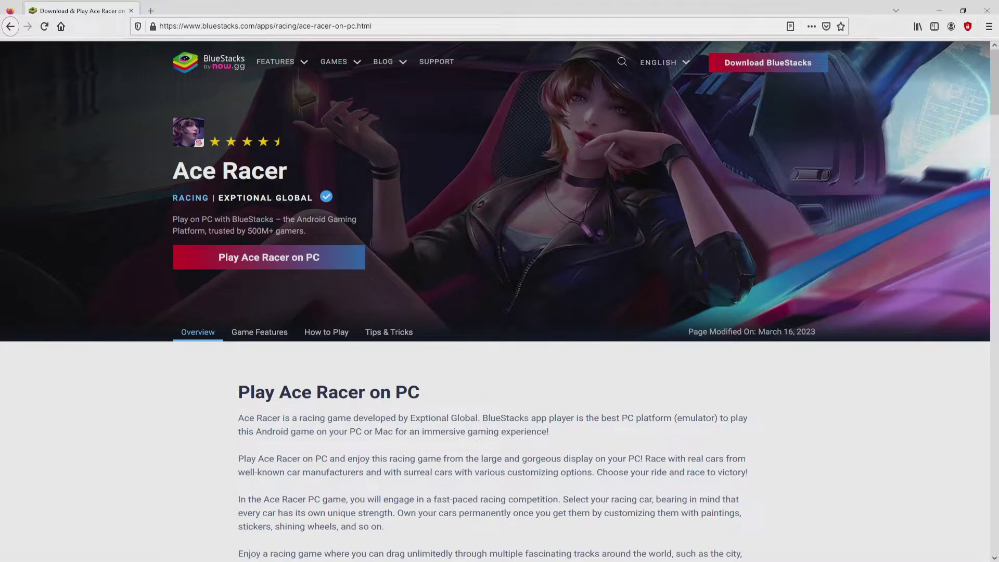
scroll(500, 312, "down", 10)
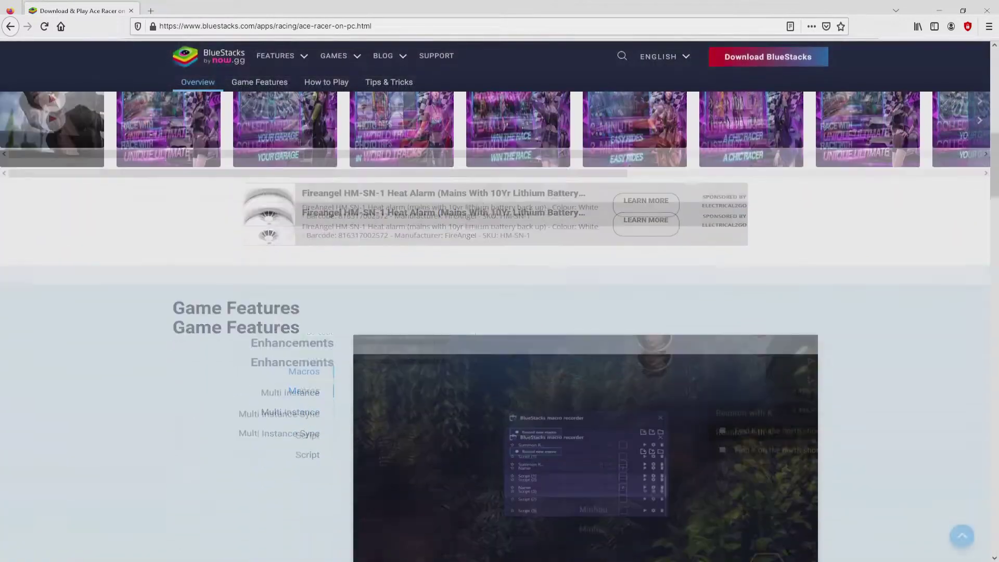
scroll(500, 312, "down", 5)
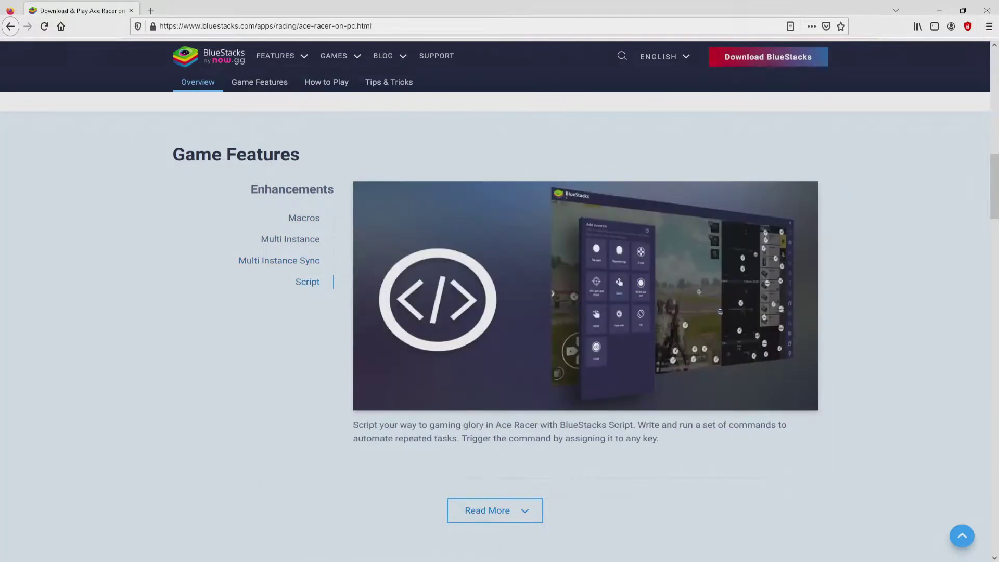
scroll(500, 312, "up", 10)
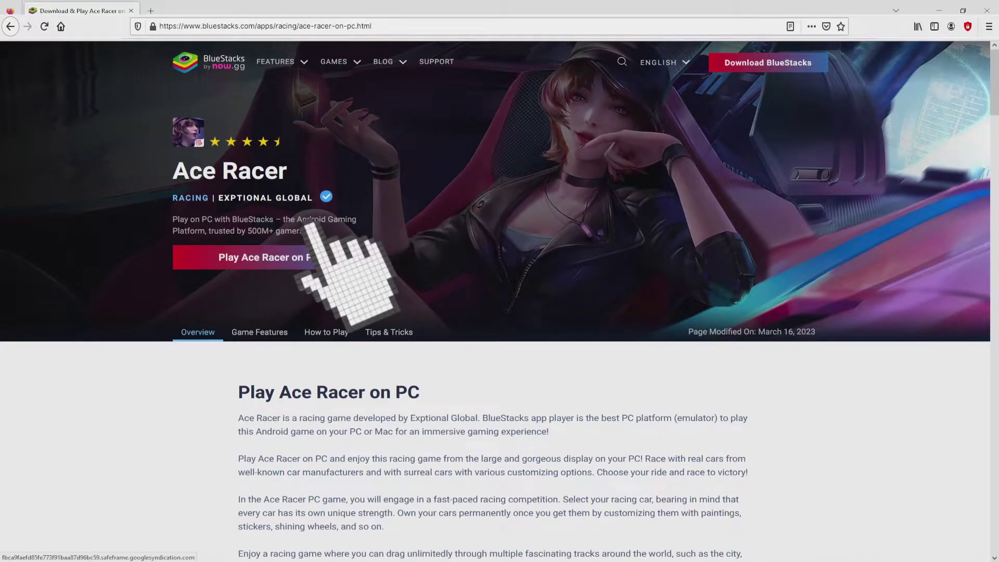
left_click(312, 257)
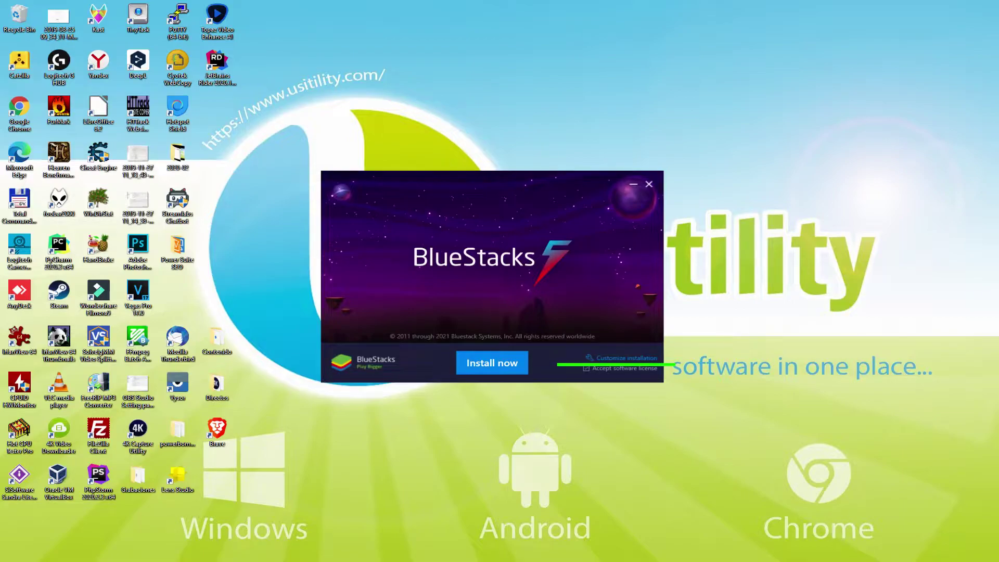
left_click(604, 358)
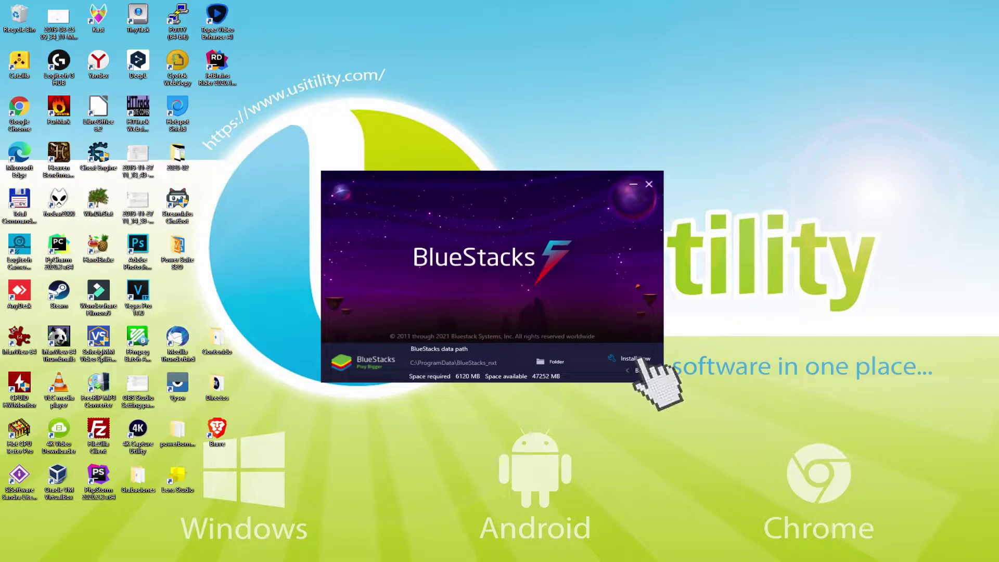
left_click(634, 370)
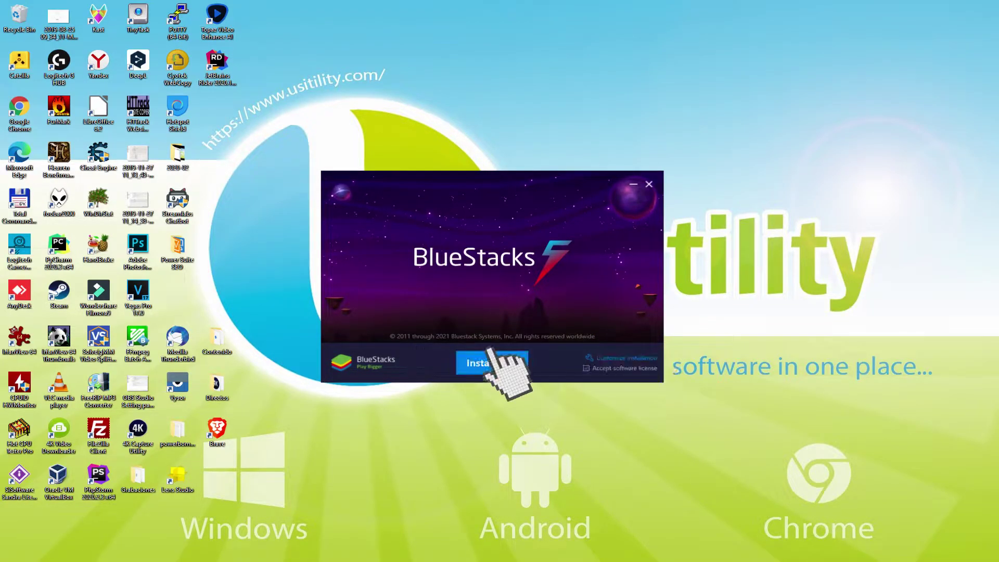
- Start the BlueStacks installation with Install now
left_click(491, 359)
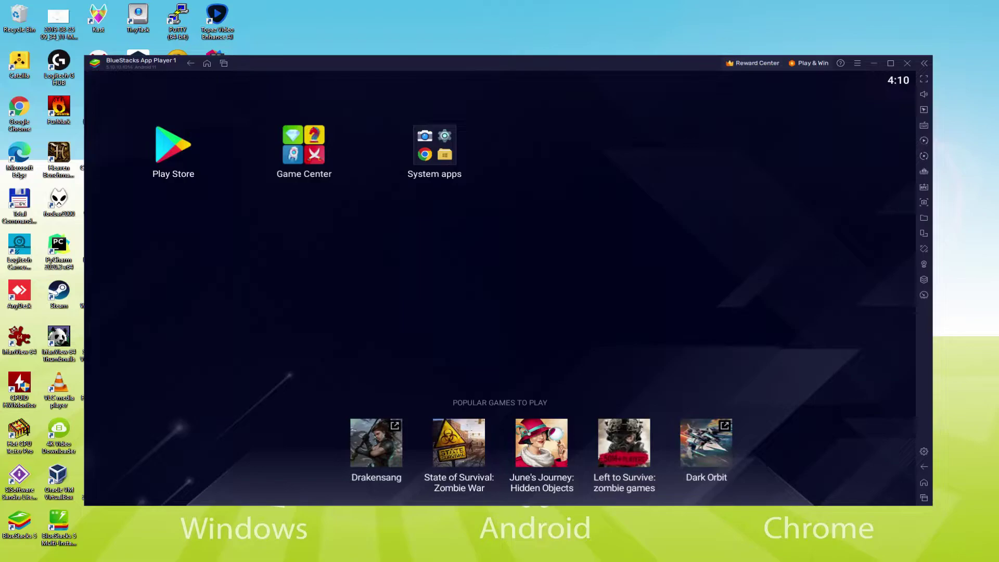
- Open the Play Store in BlueStacks and begin the Google sign-in
left_click(170, 141)
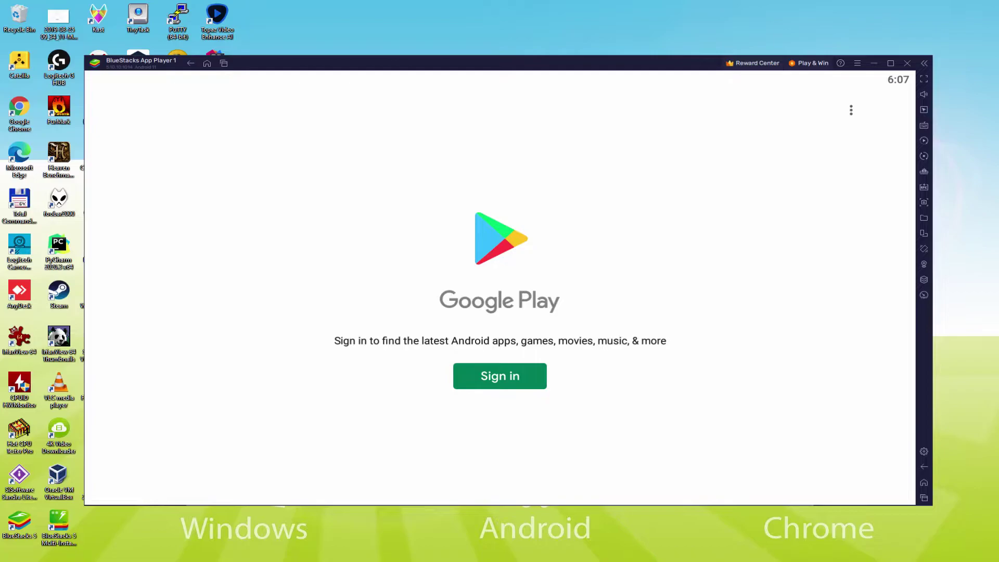
left_click(501, 372)
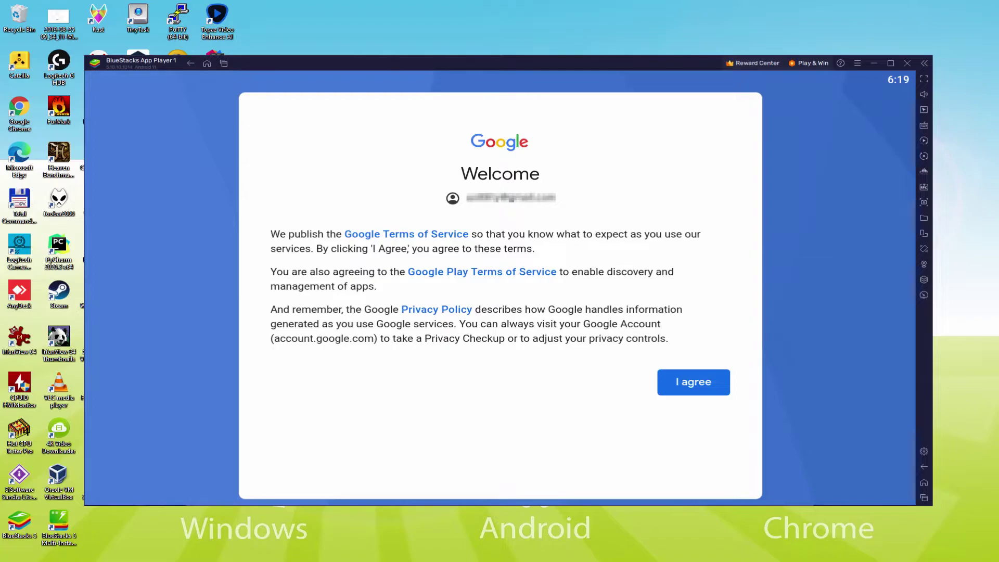
- Agree to Google's terms, turn off Back up to Google Drive, and accept the services
left_click(693, 386)
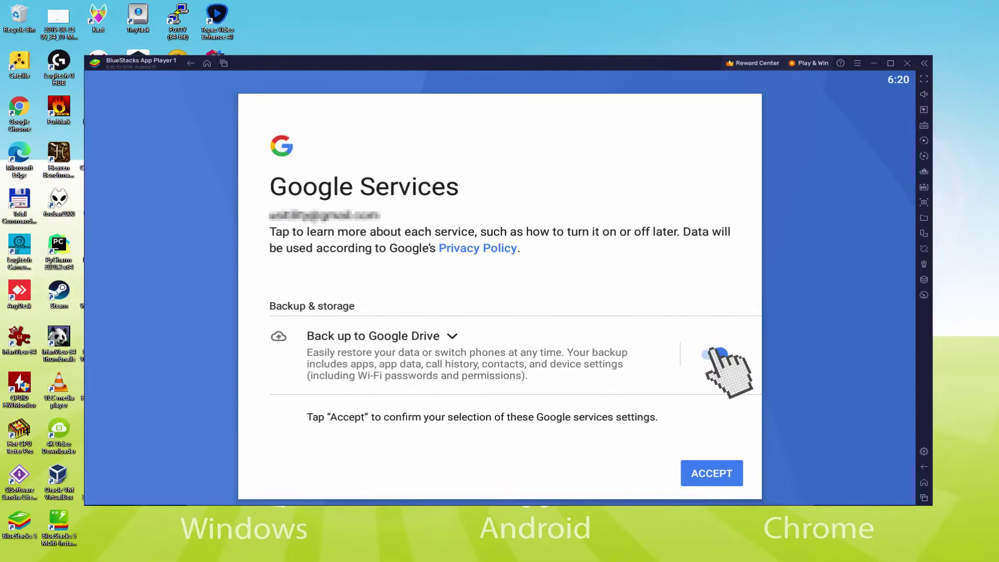
left_click(717, 353)
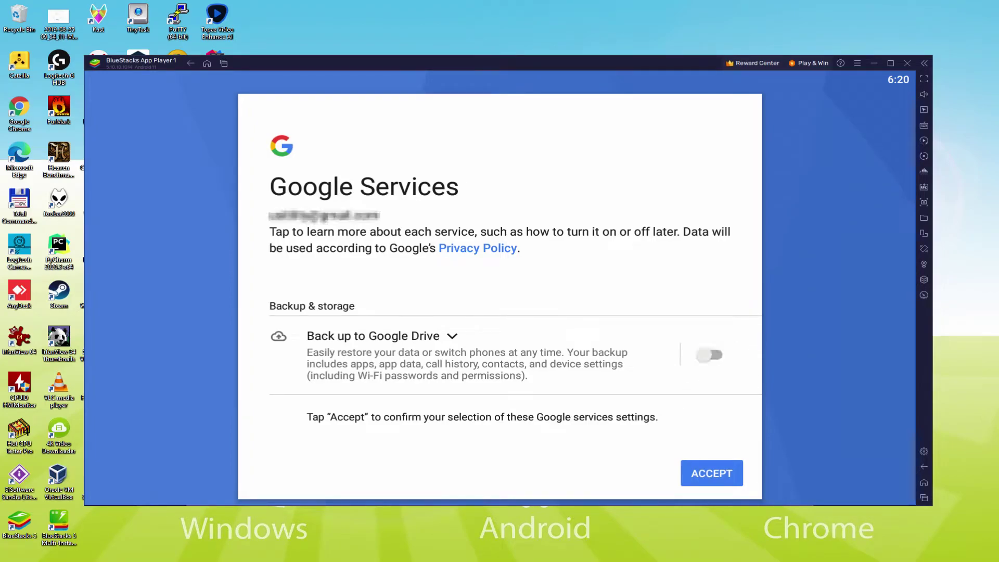
left_click(712, 471)
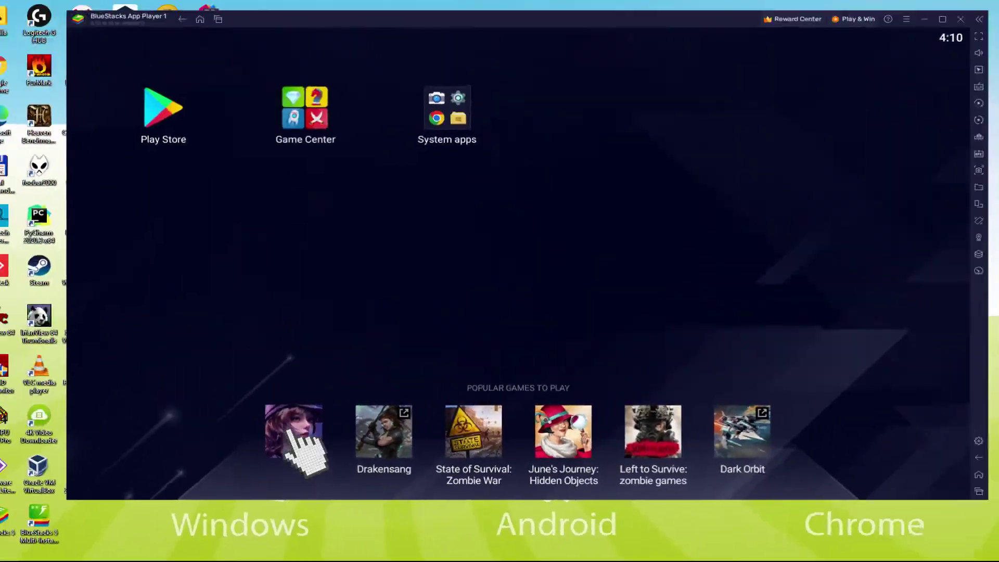
- Open Ace Racer from Popular games to play and install it from Google Play
left_click(294, 442)
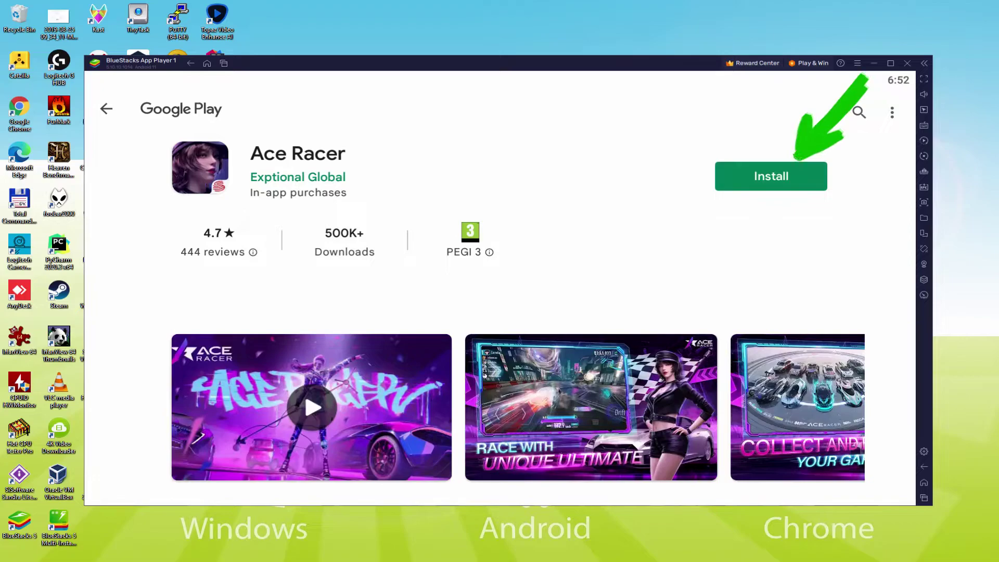
left_click(794, 179)
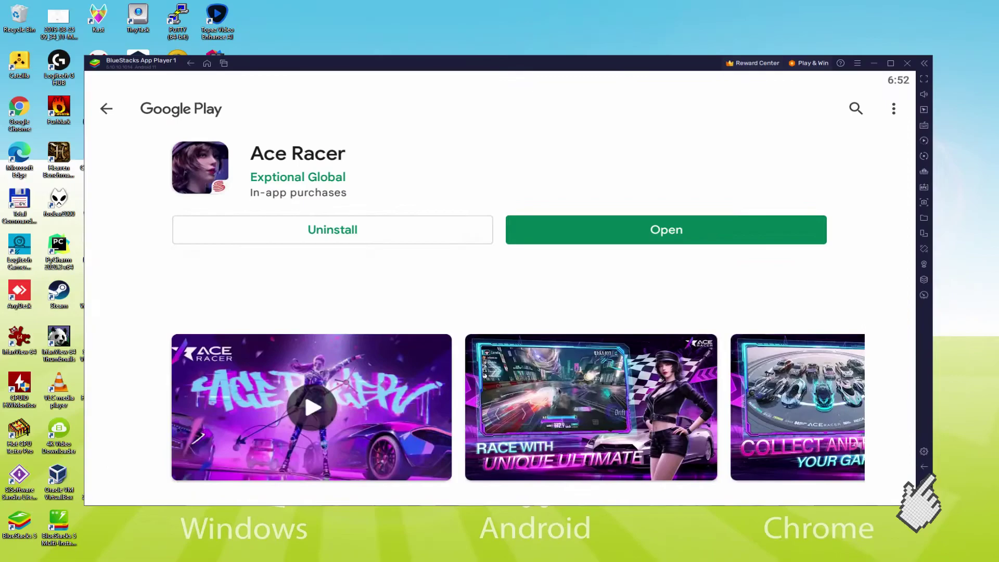
- Launch Ace Racer from the home screen, pick a new eyebrow style under MAKEUP, and colour it green
left_click(925, 483)
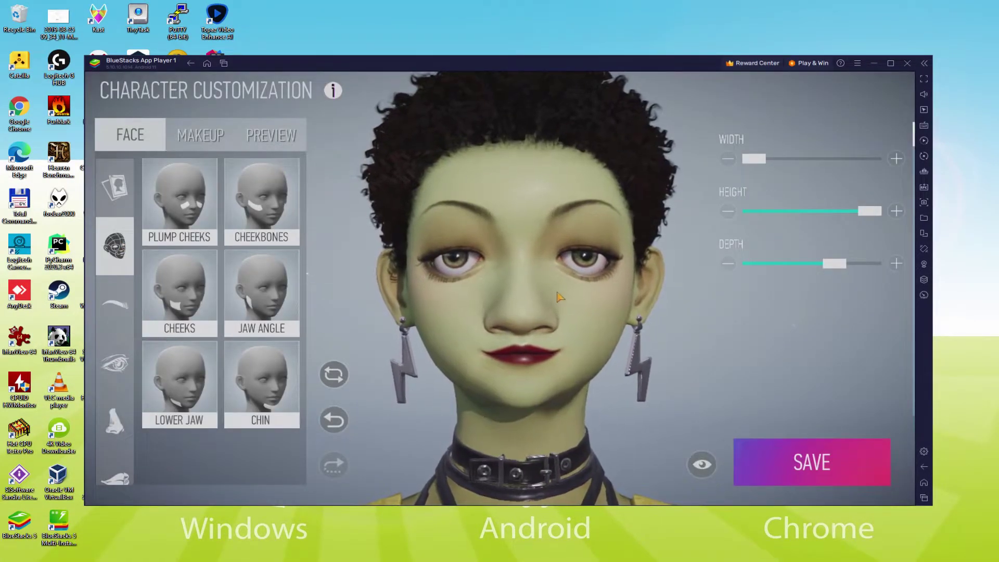
left_click(112, 307)
left_click(200, 135)
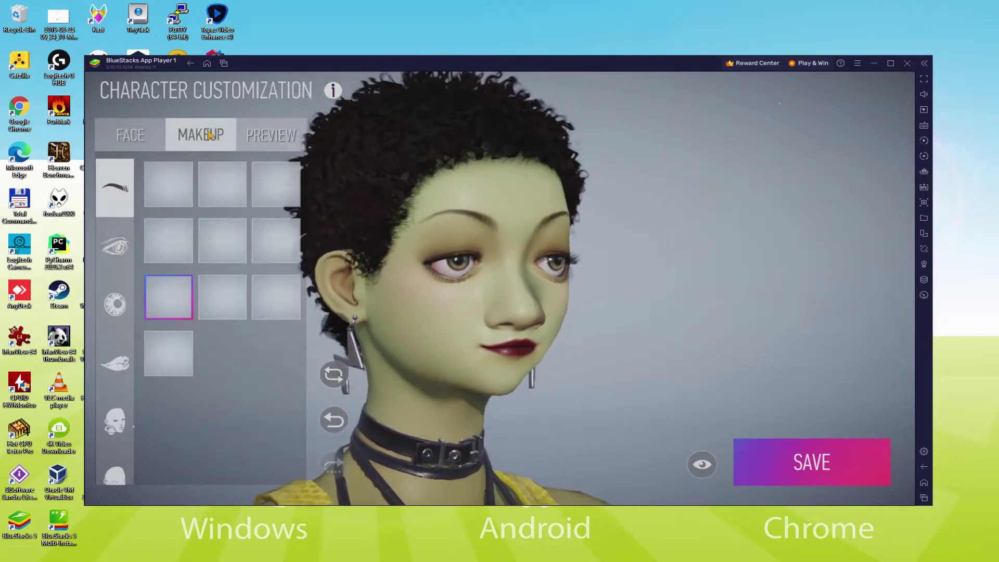
left_click(222, 240)
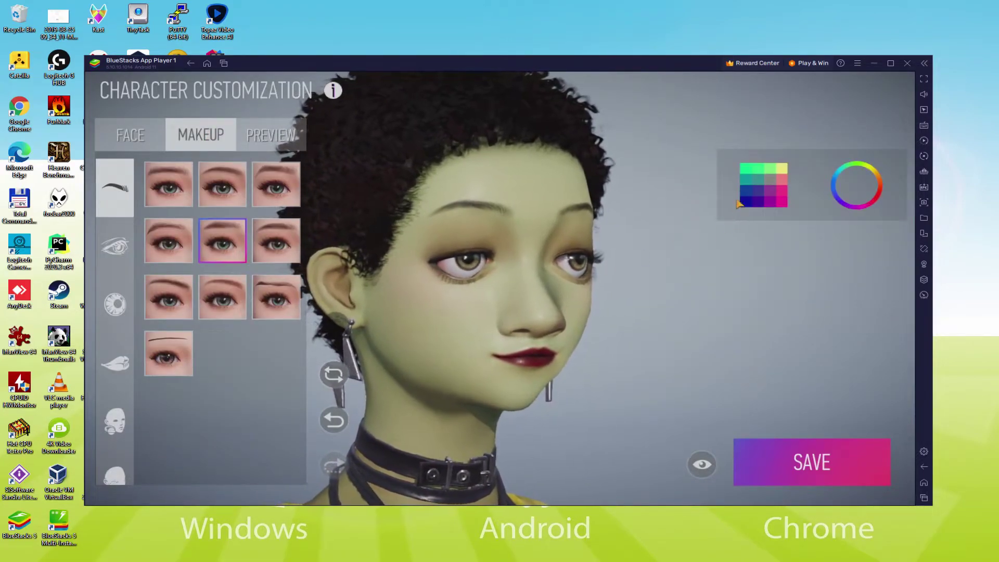
left_click(764, 183)
left_click(772, 304)
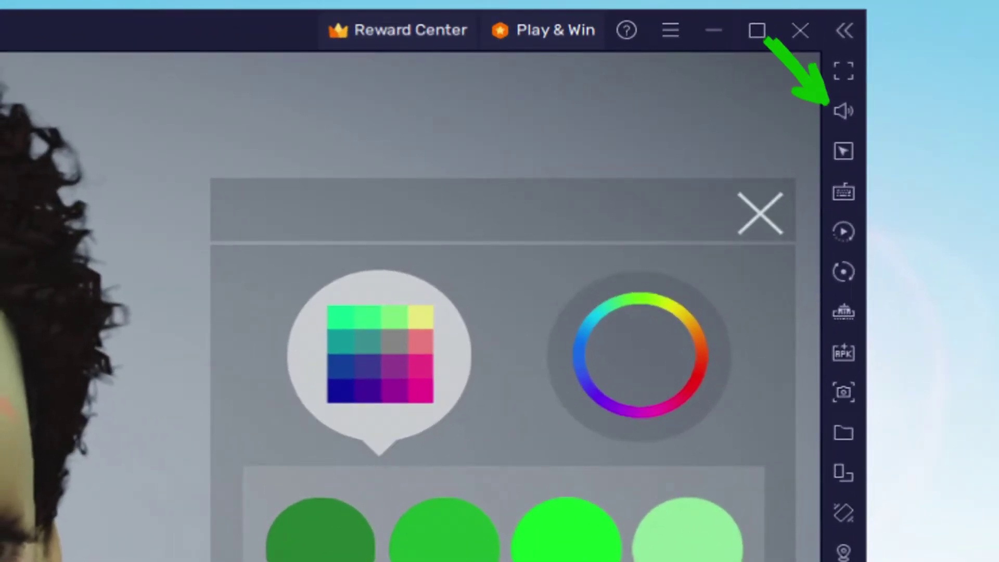
- Close the eyebrow colour popup and let the racing scene play
left_click(759, 217)
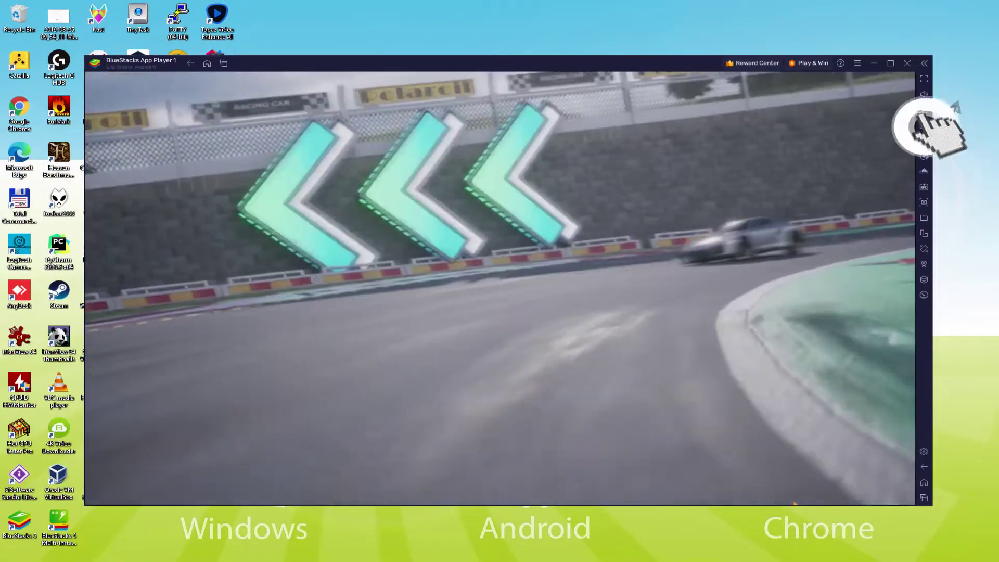
- Open the BlueStacks game controls editor from the right sidebar
left_click(818, 214)
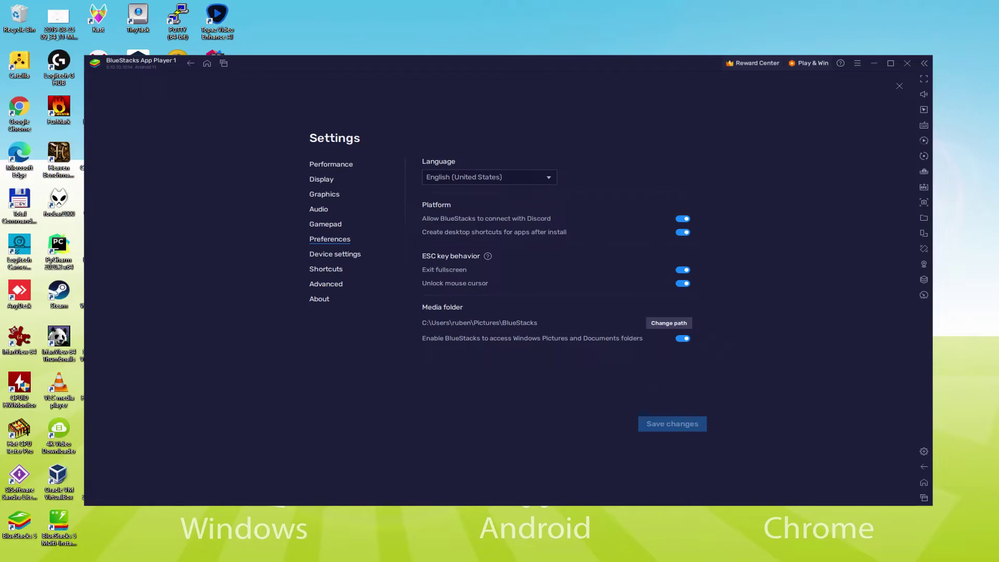
- Close the BlueStacks settings with Esc to return to Ace Racer's licence card
key("Escape")
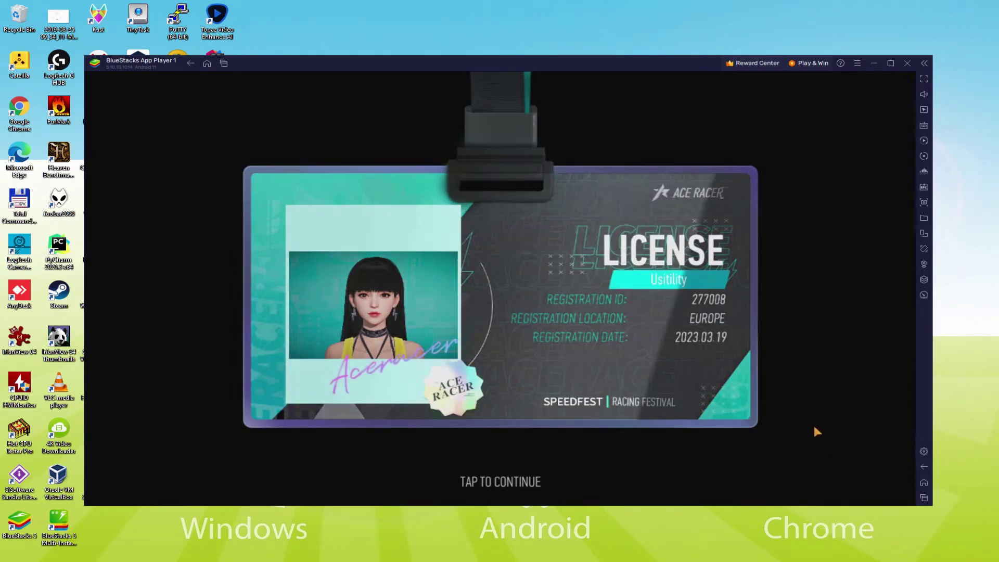
- Continue past the licence card, pick up the car, skip the dialogue, and preview the Volkswagen I.D. R
left_click(654, 458)
left_click(722, 350)
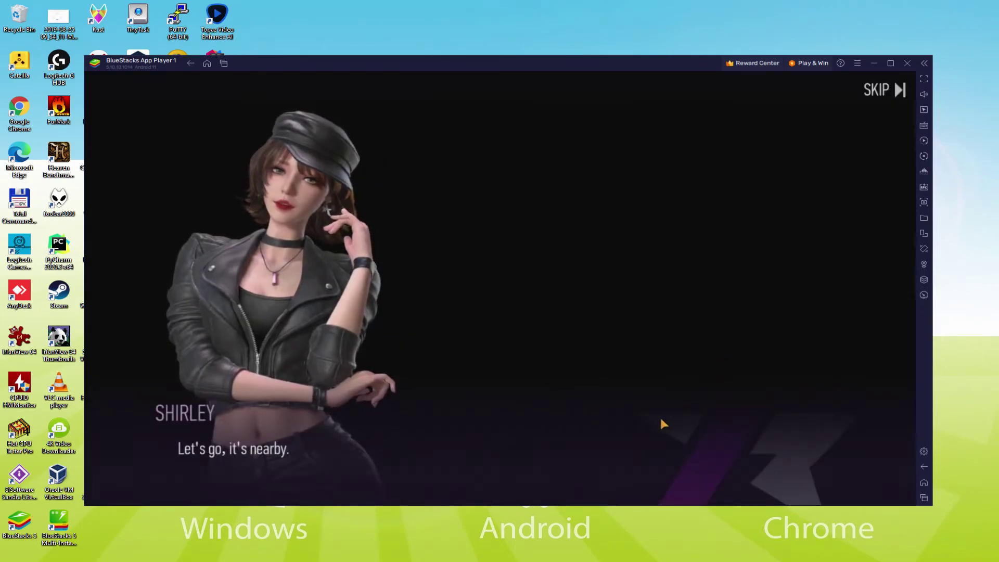
left_click(672, 469)
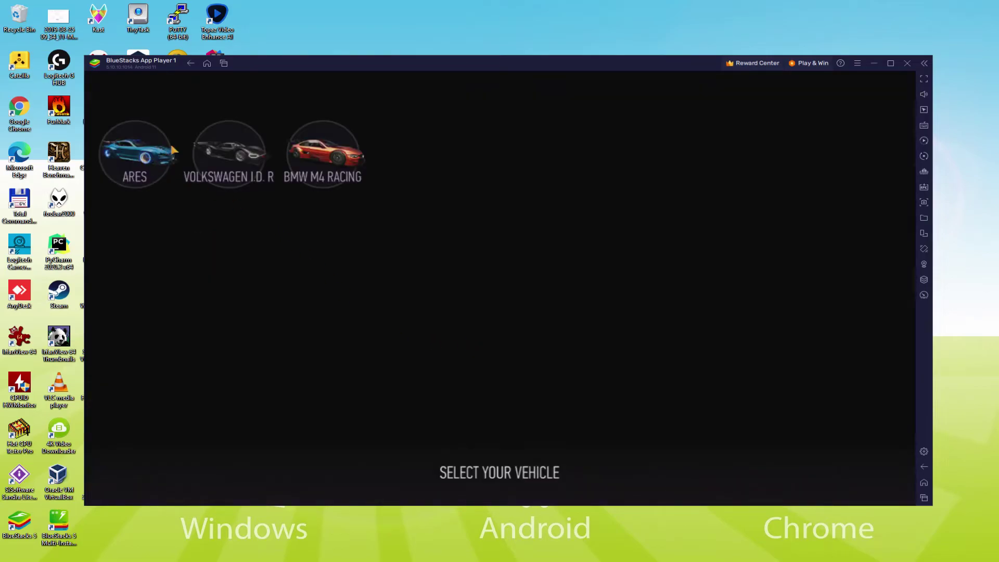
left_click(227, 148)
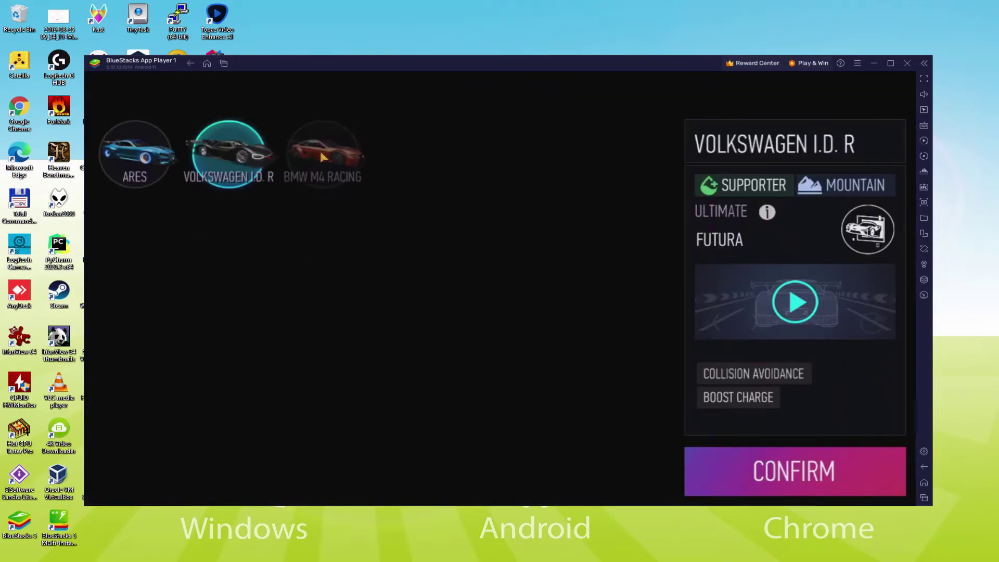
left_click(795, 302)
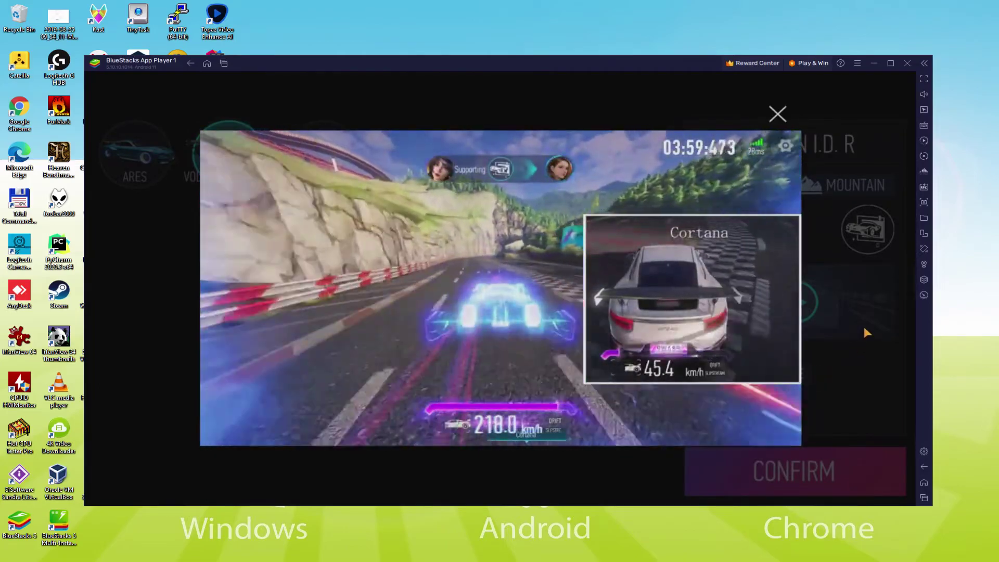